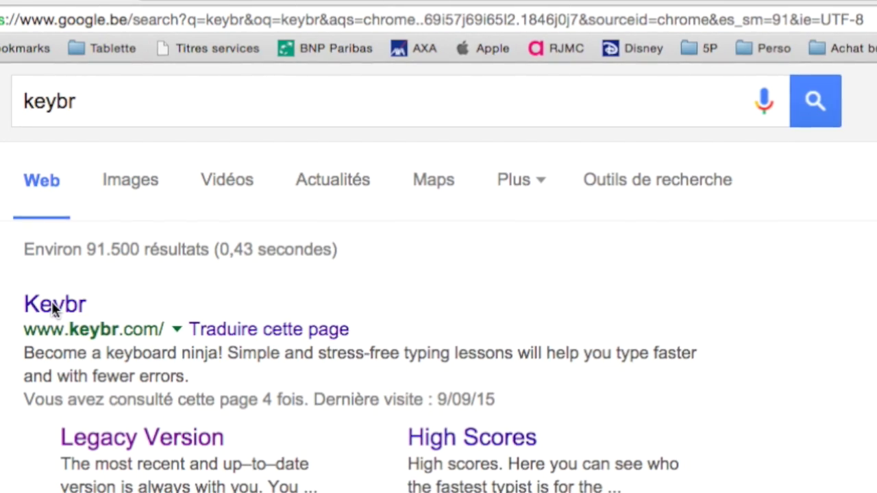
Open the Keybr site from the search results and go to its keybr.com/legacy page
click(61, 302)
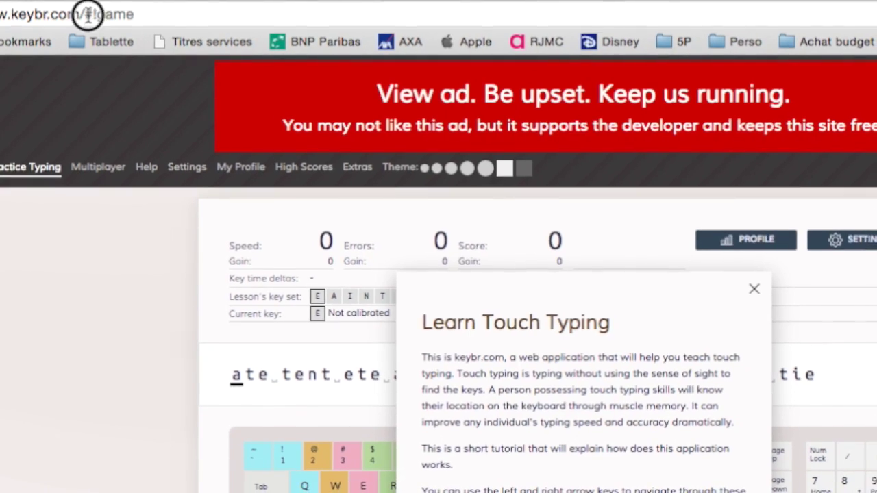
drag(118, 17, 135, 14)
text(lega)
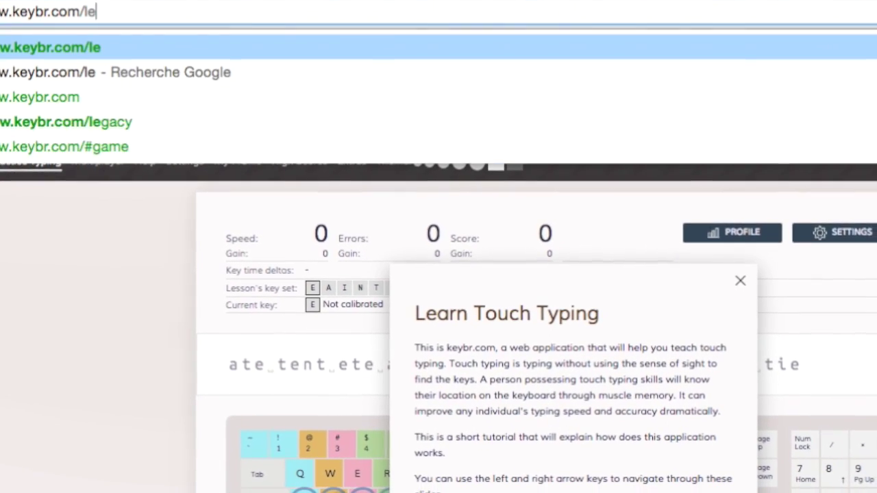
text(cy)
key(Return)
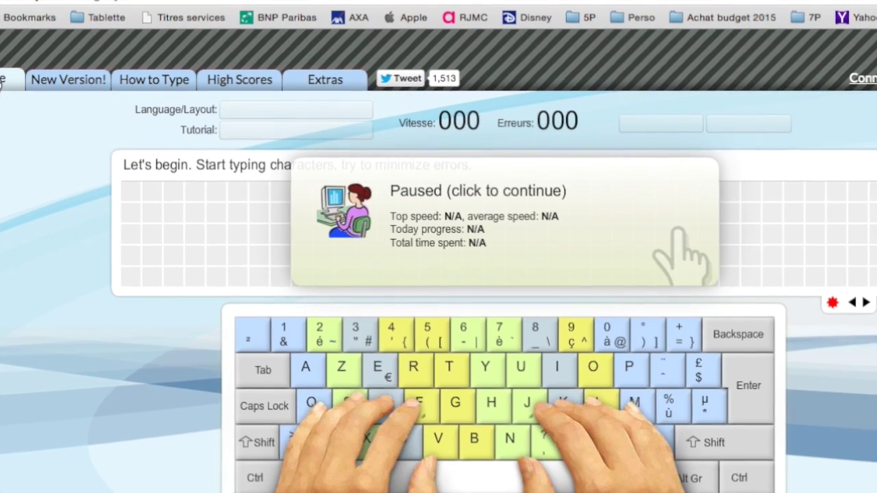
Resume the paused lesson, switch the tutorial's text source to Texte personnalisé and clear the sample text
click(465, 233)
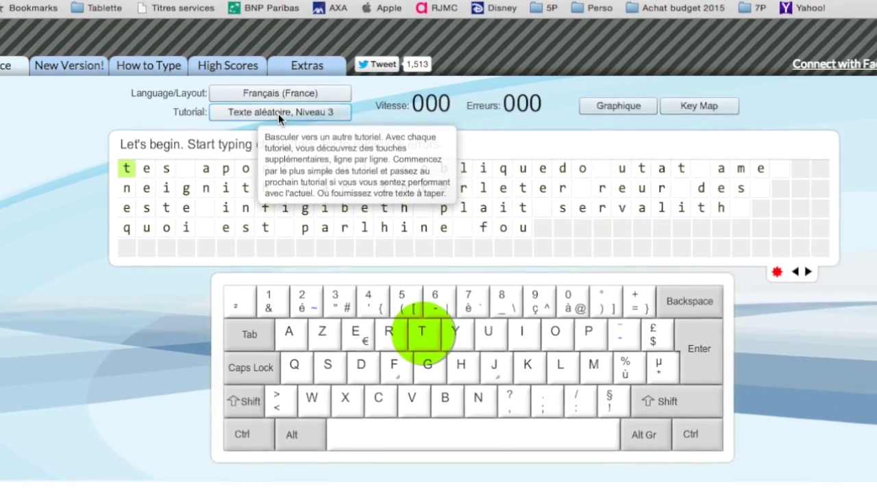
click(277, 113)
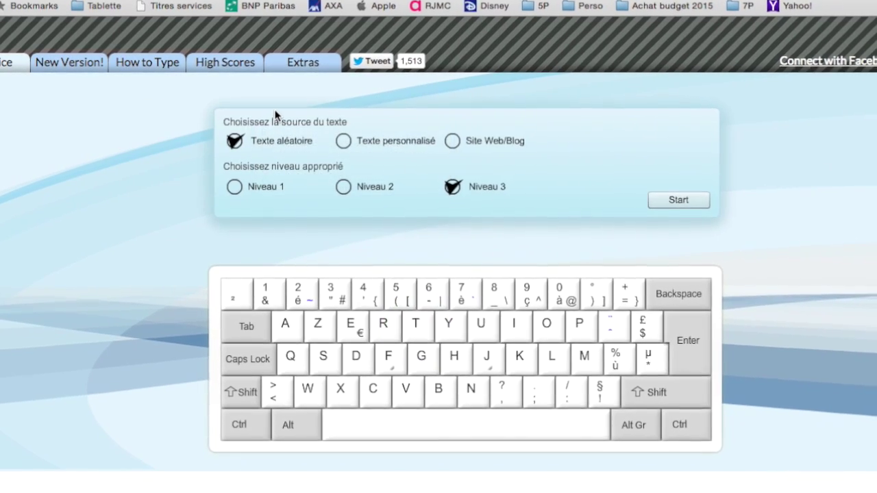
click(342, 138)
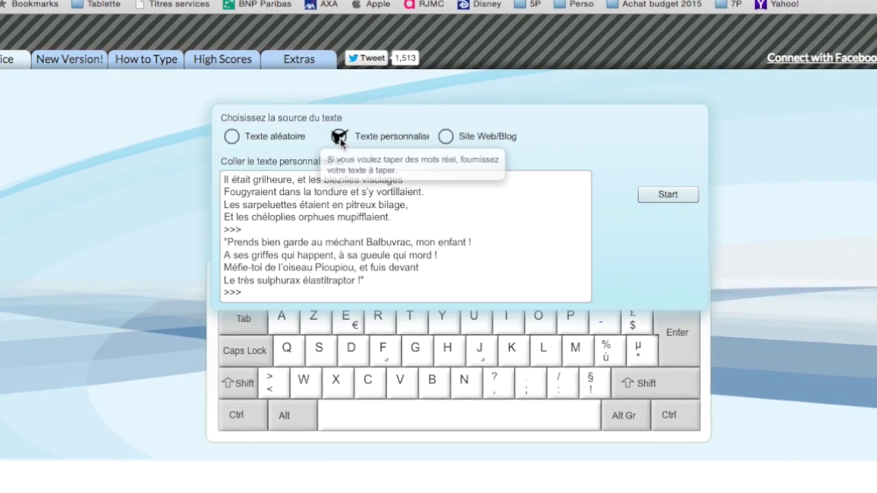
click(257, 186)
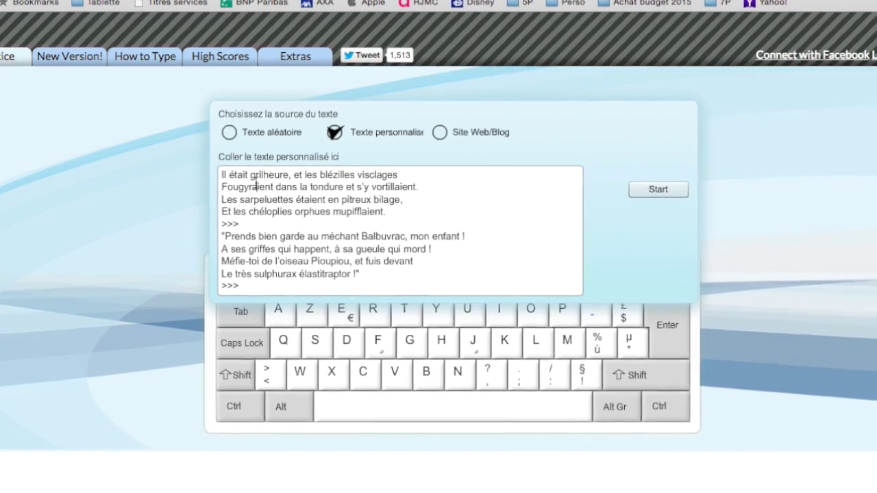
key(ctrl+a)
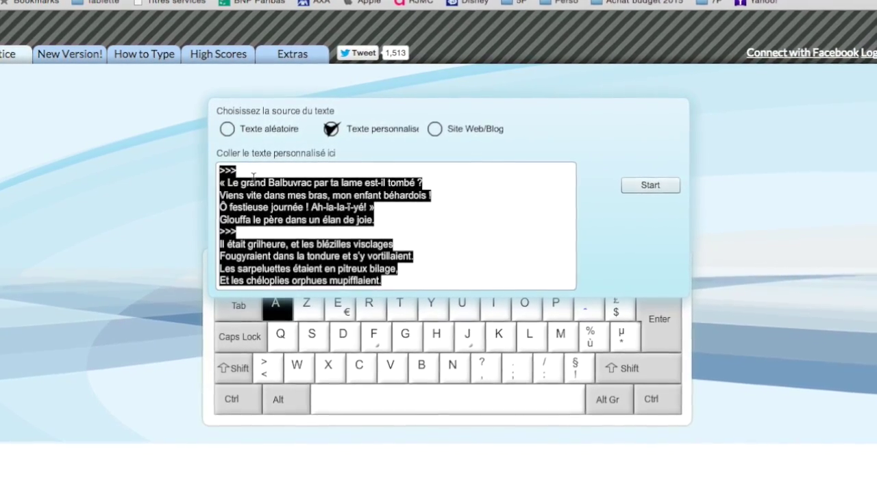
key(BackSpace)
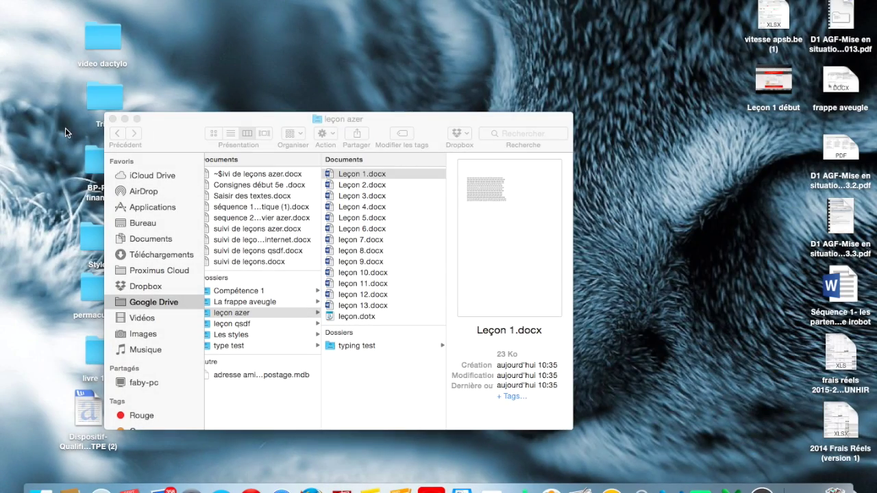
Open Leçon 1.docx from the leçon azer folder in Word and copy its entire text
click(348, 175)
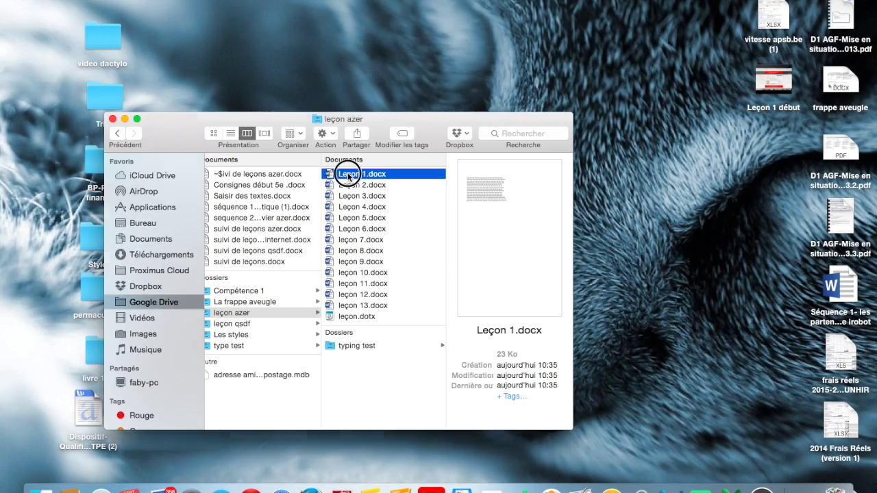
double_click(347, 174)
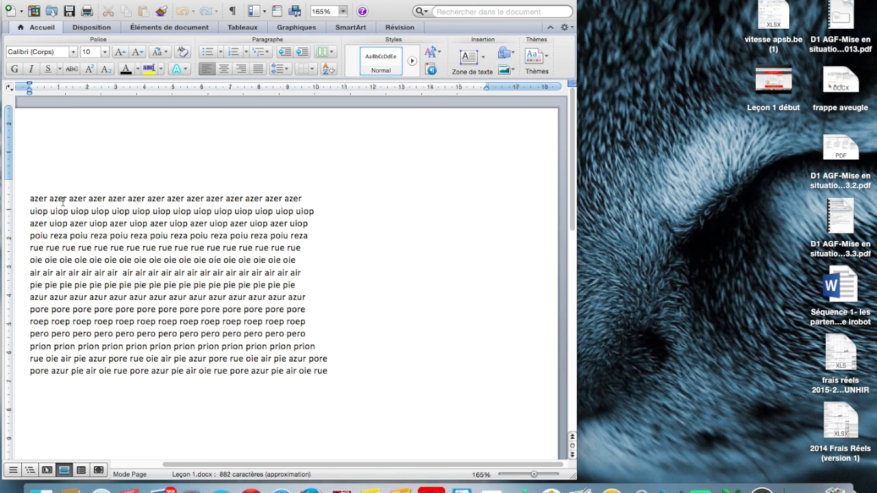
key(super+a)
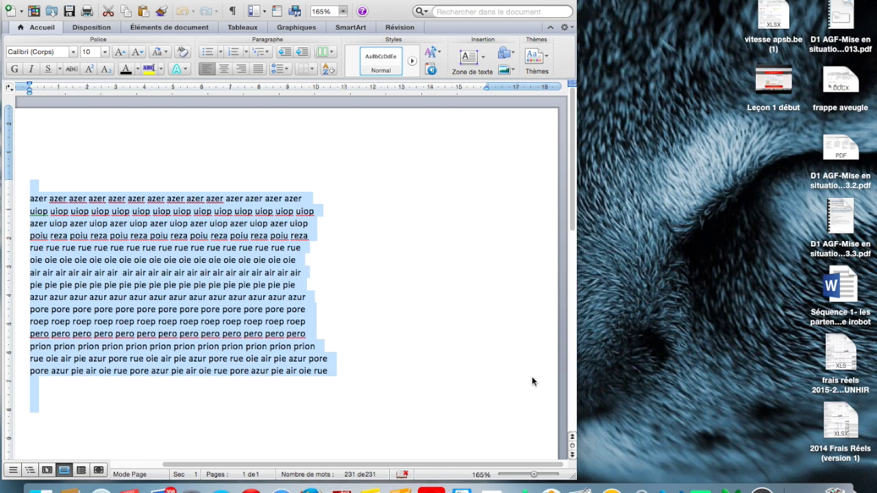
Switch back to keybr in Chrome, paste the lesson as custom text without its trailing blank lines, and start the exercise
click(251, 490)
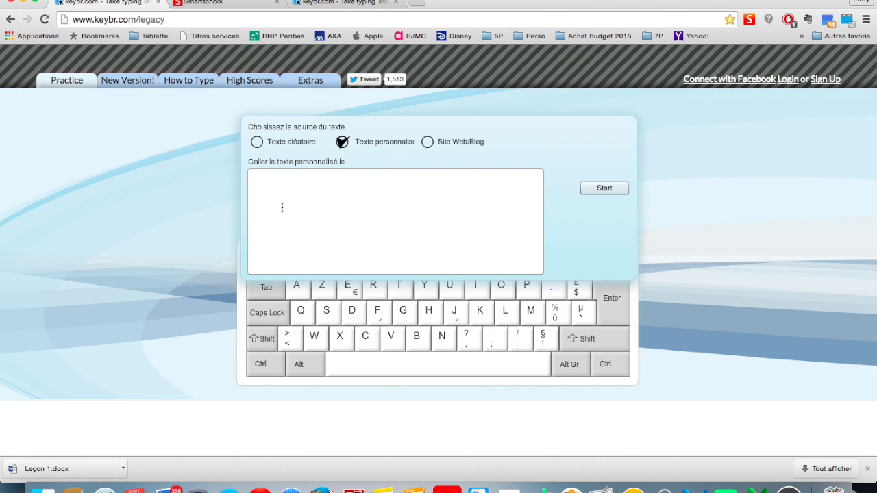
text(pore pore pore pore pore pore pore pore pore pore pore pore roep roep roep roep roep roep roep roep roep roep roep roep pero pero pero pero pero pero pero pero pero pero pero pero prion prion prion prion prion prion prion prion prion prion rue oie air pie azur pore rue oie air pie azur pore rue oie air pie azur pore pore azur pie air oie rue pore azur pie air oie rue pore azur pie air oie rue)
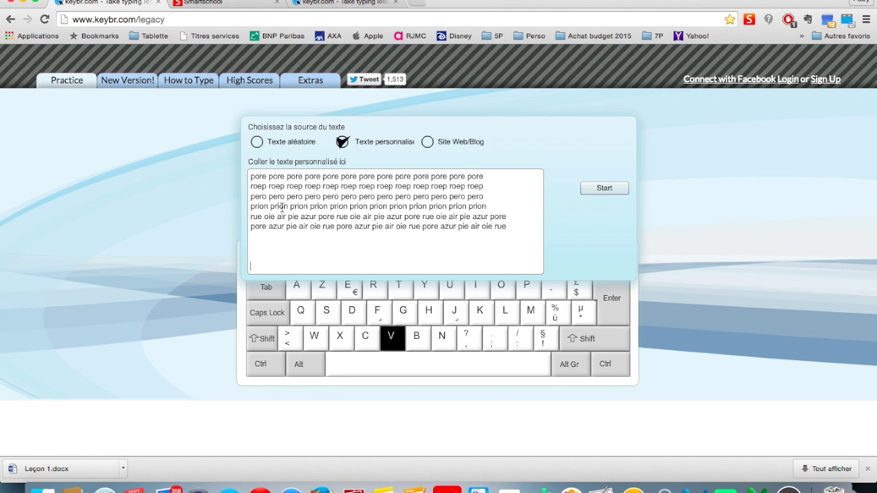
key(BackSpace)
key(BackSpace)
key(BackSpace)
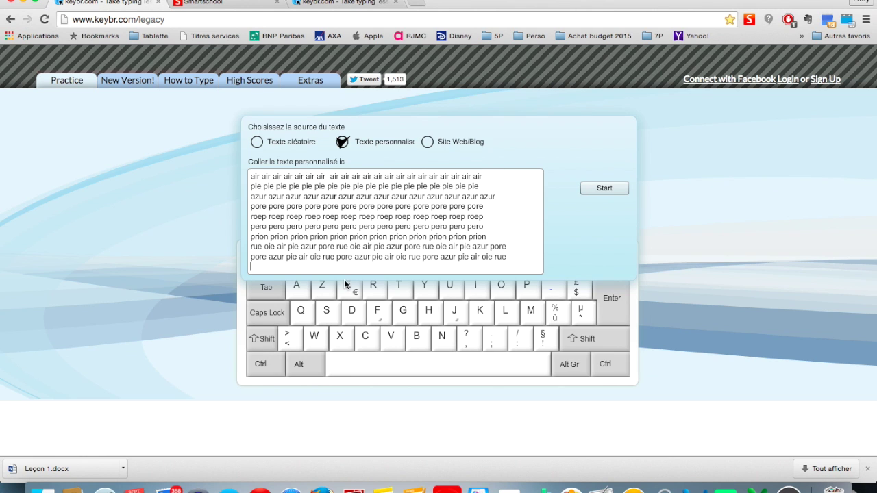
click(599, 188)
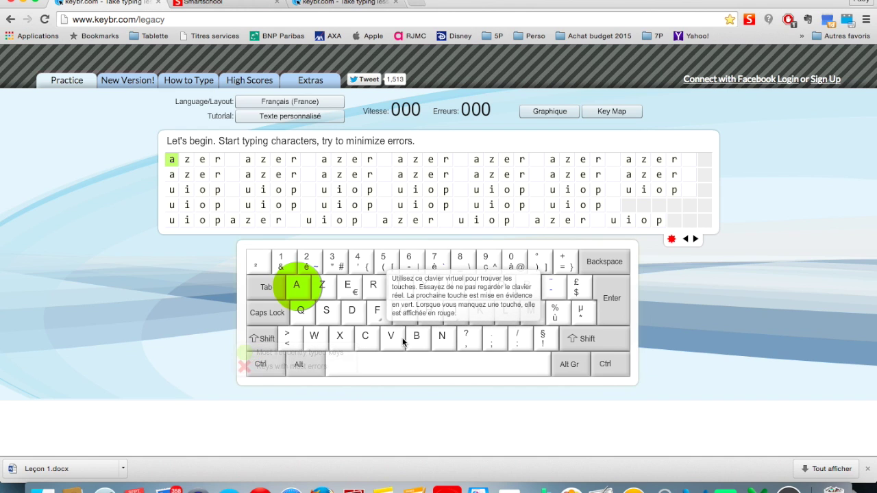
Work through the first two lines of the exercise by entering "azer" repeatedly, separated by spaces
text(az)
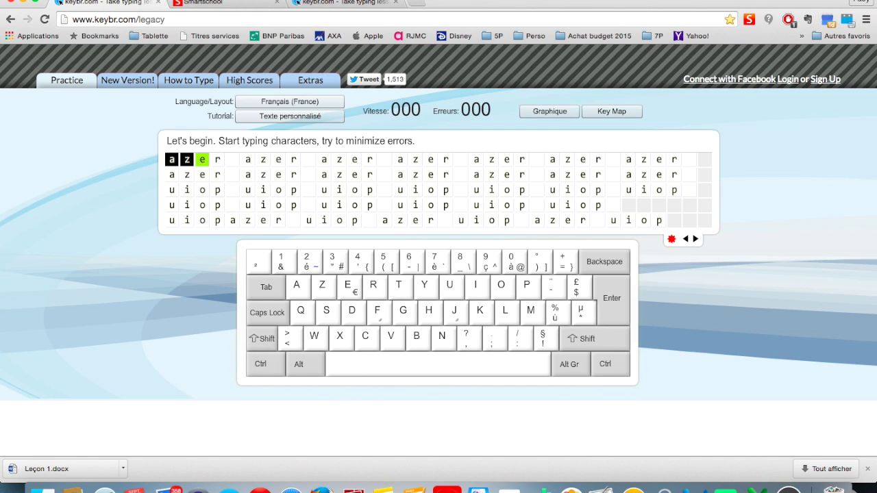
text(er a)
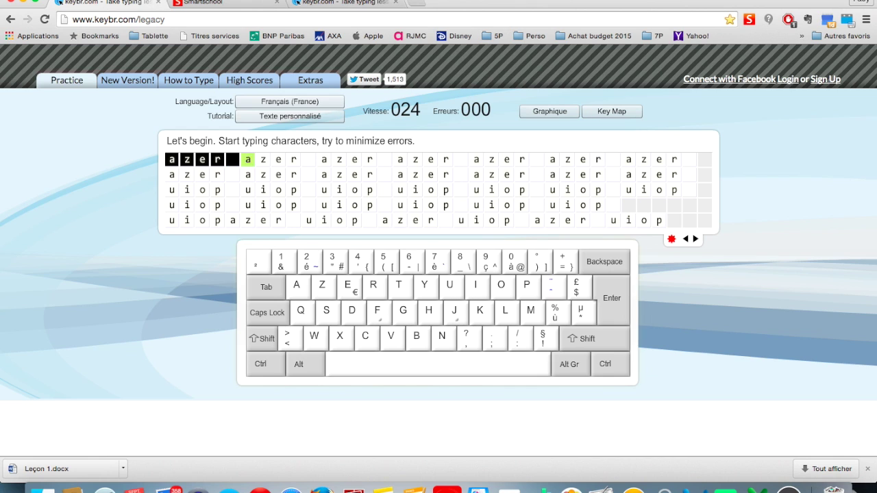
text(zer)
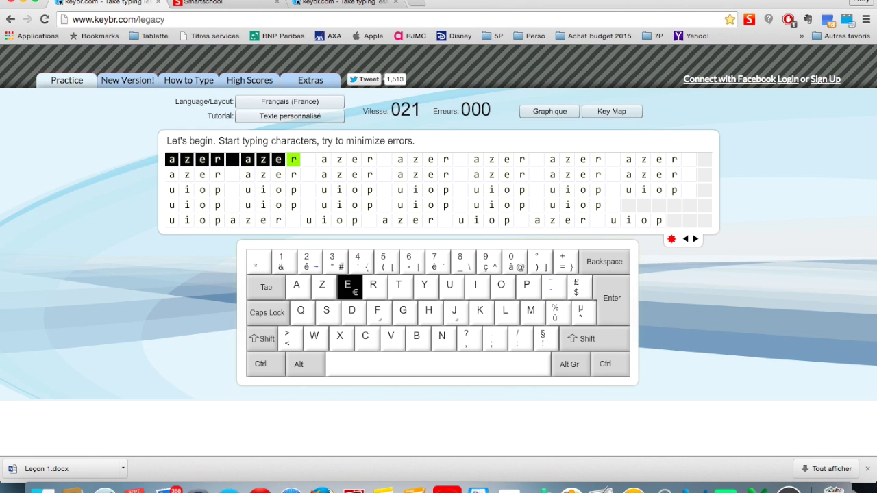
text( az)
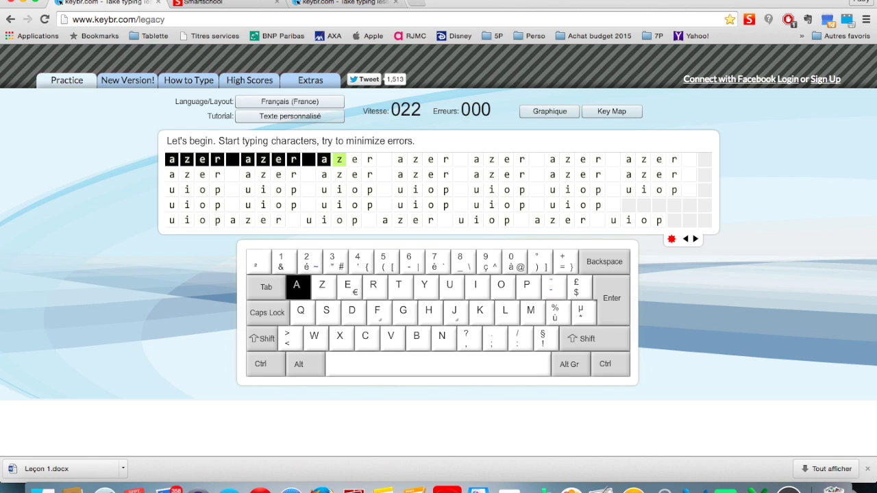
text(er )
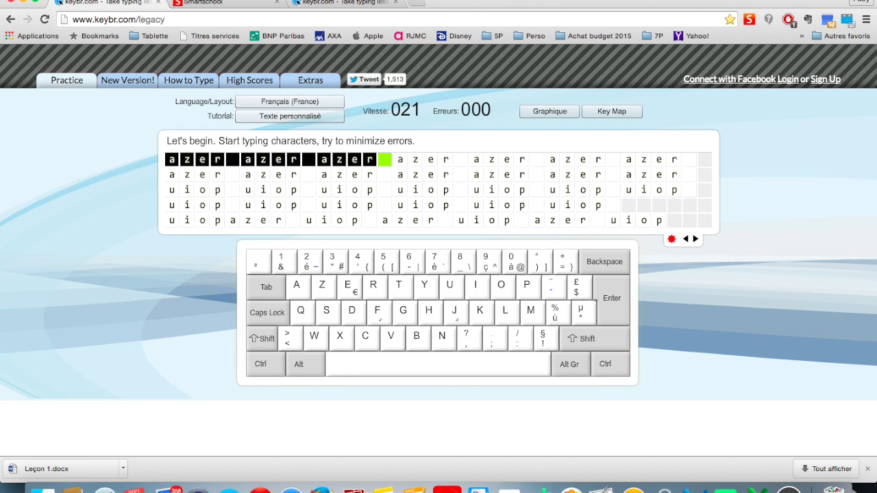
text(azer)
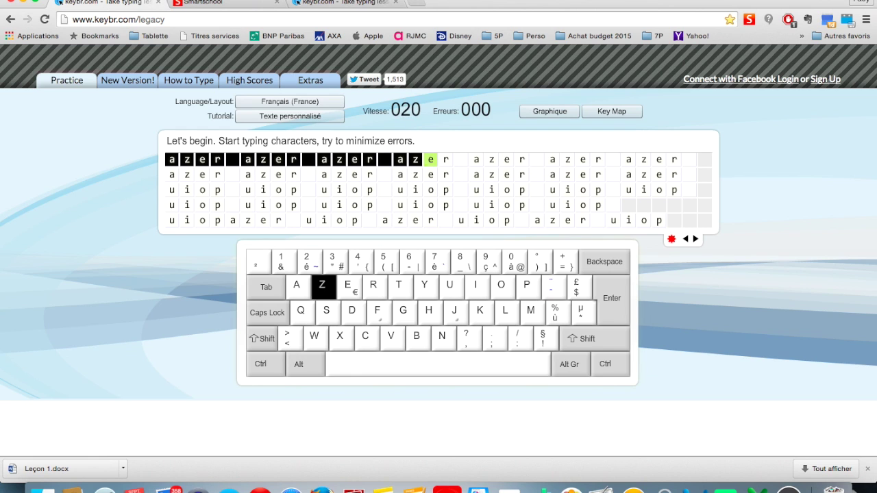
text( azer)
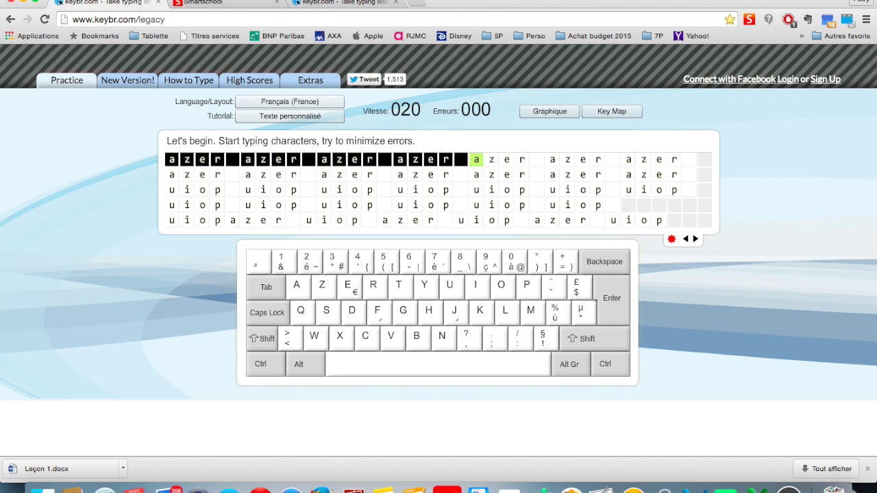
text( azer a)
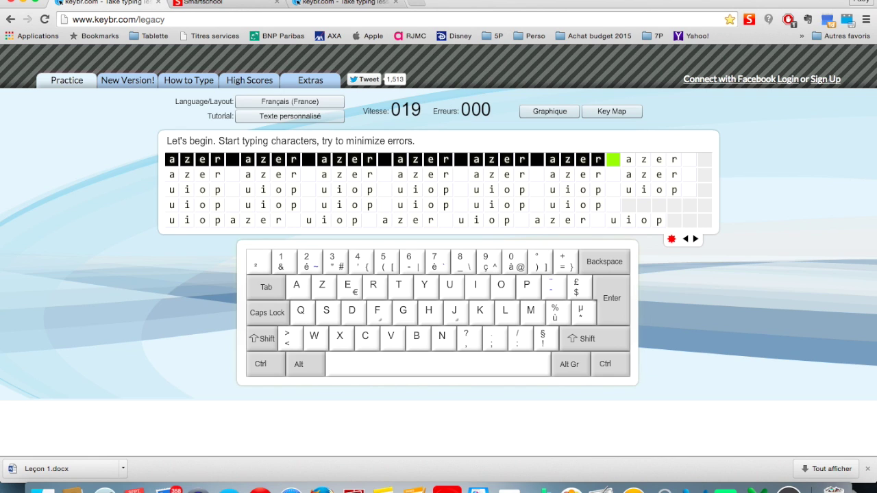
text(zer)
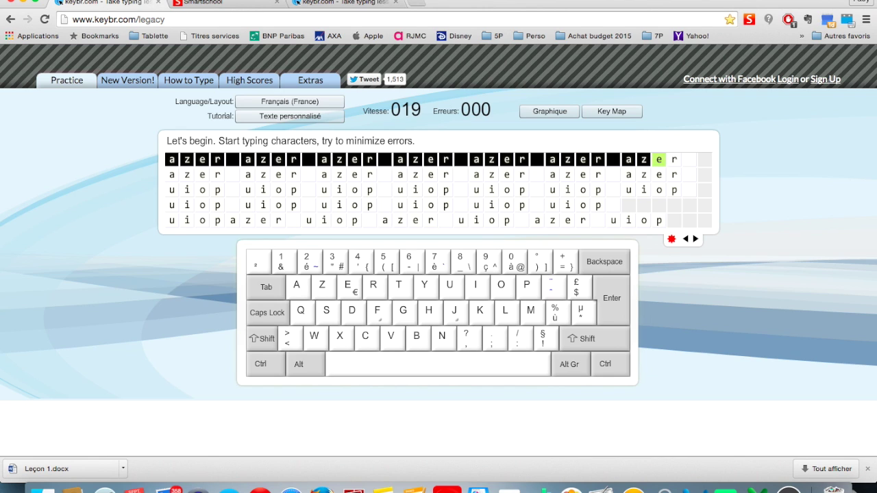
text( az)
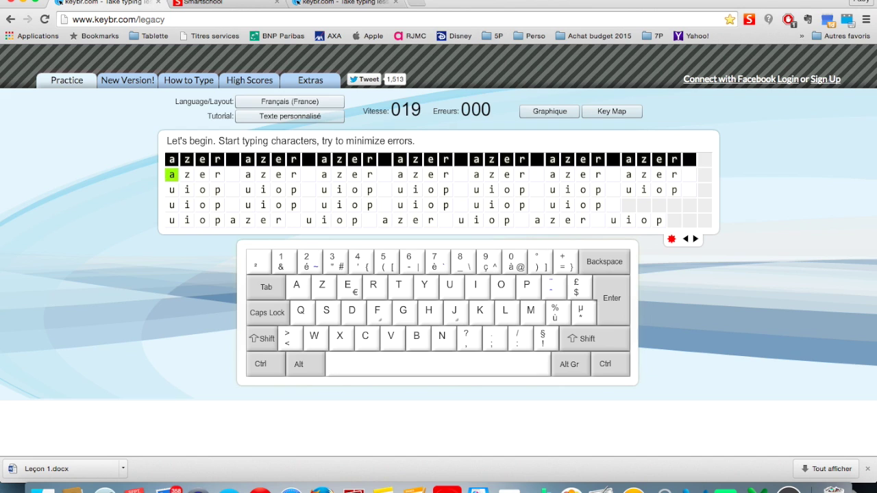
text(er )
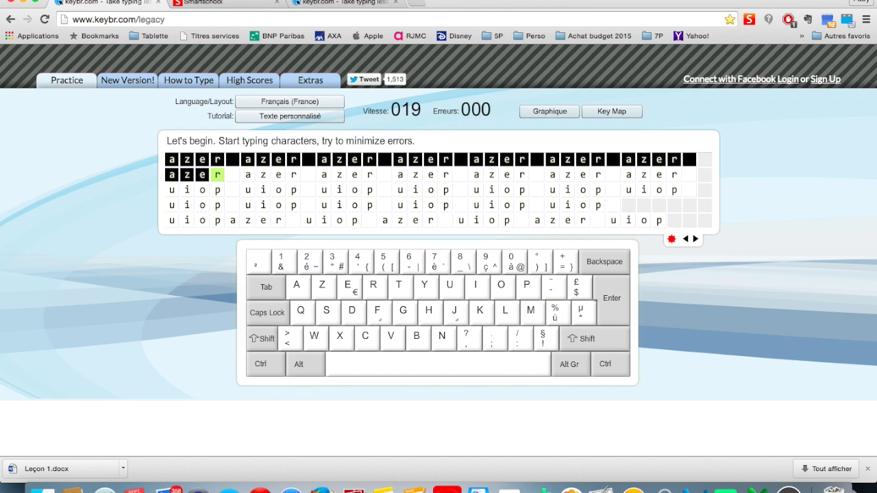
text(a)
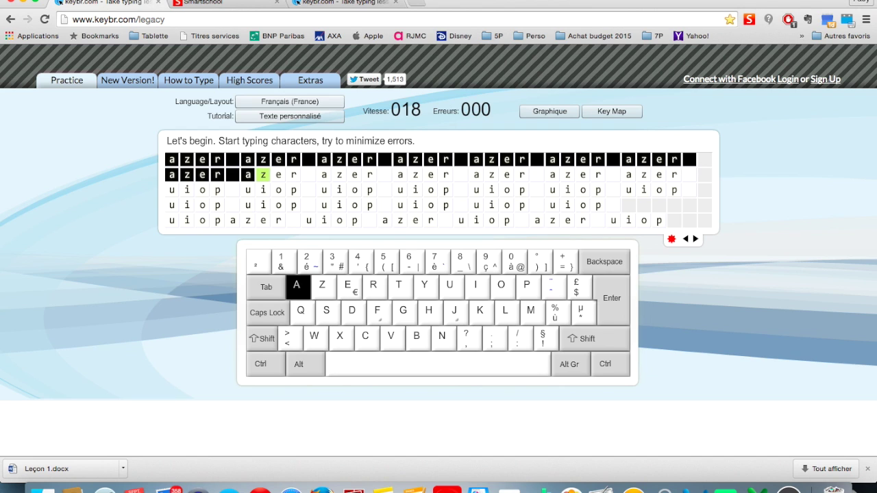
text(zer a)
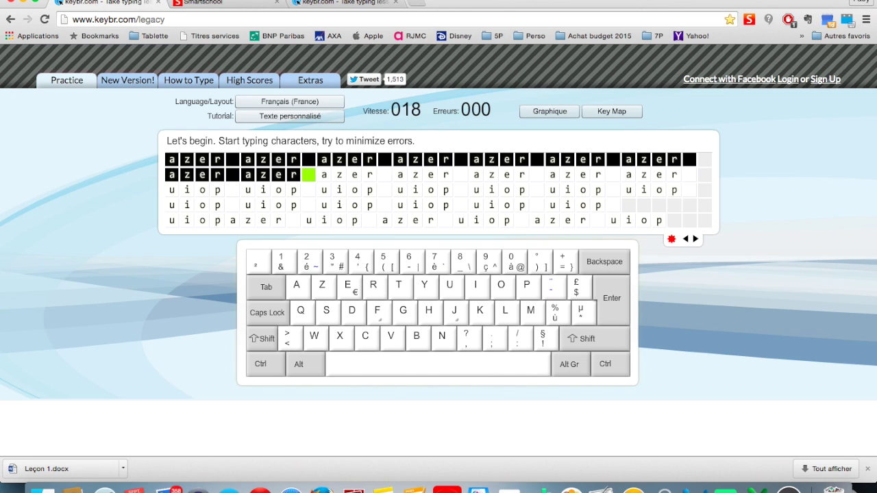
text(zer )
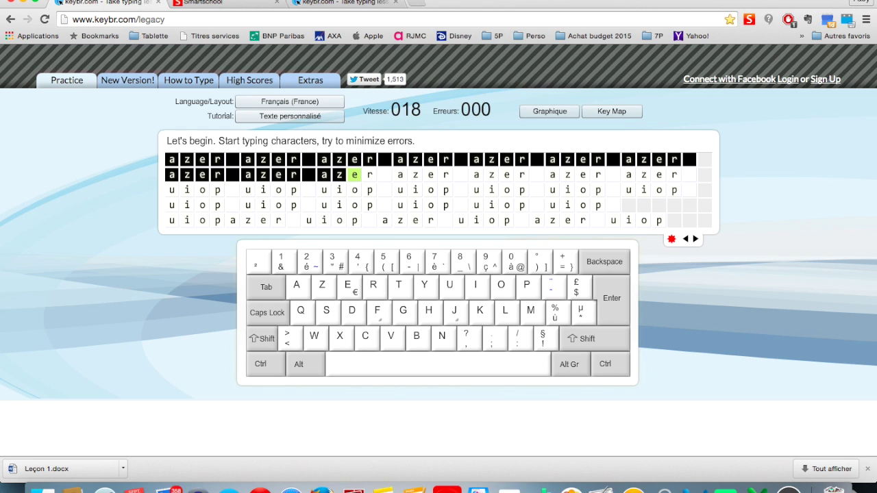
text(a)
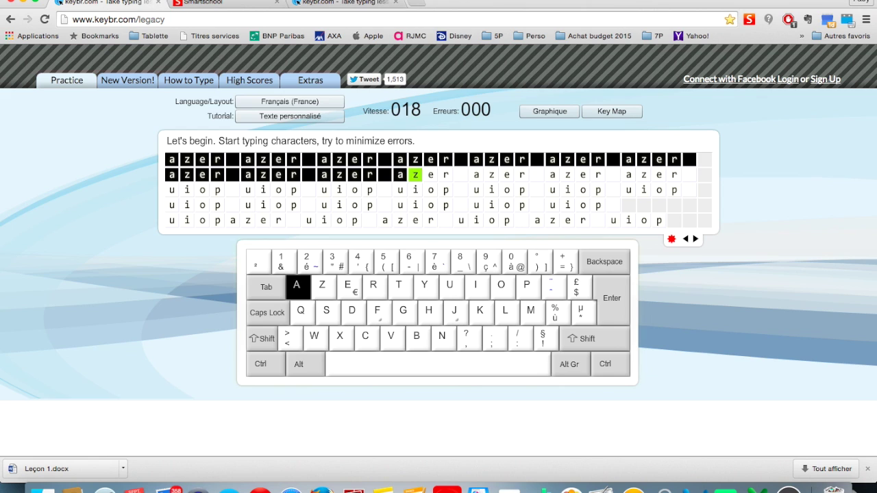
text(zer )
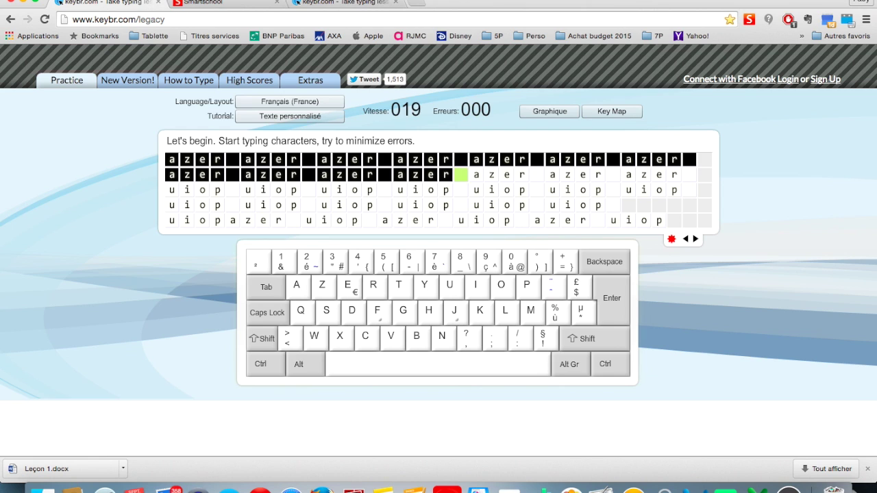
text(azer )
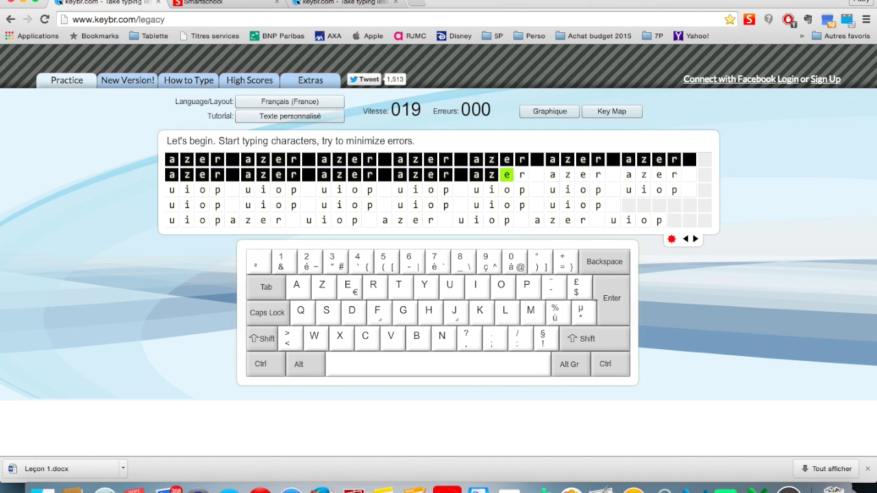
text(a)
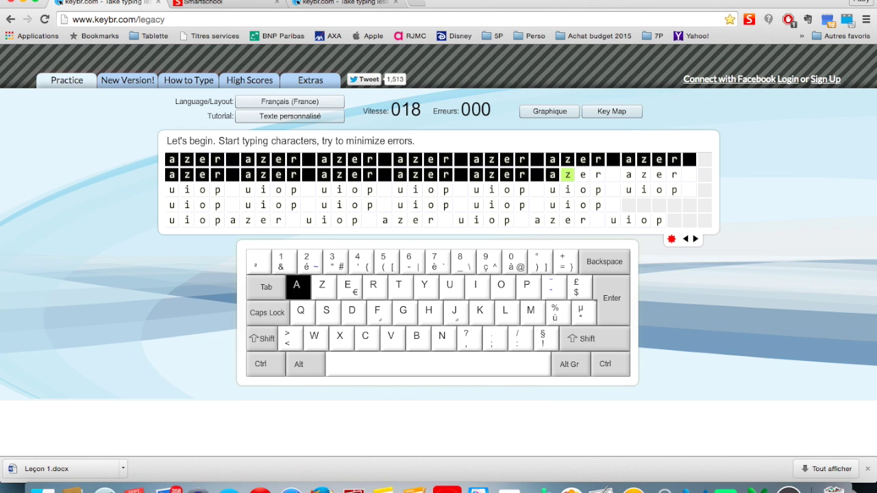
text(zer )
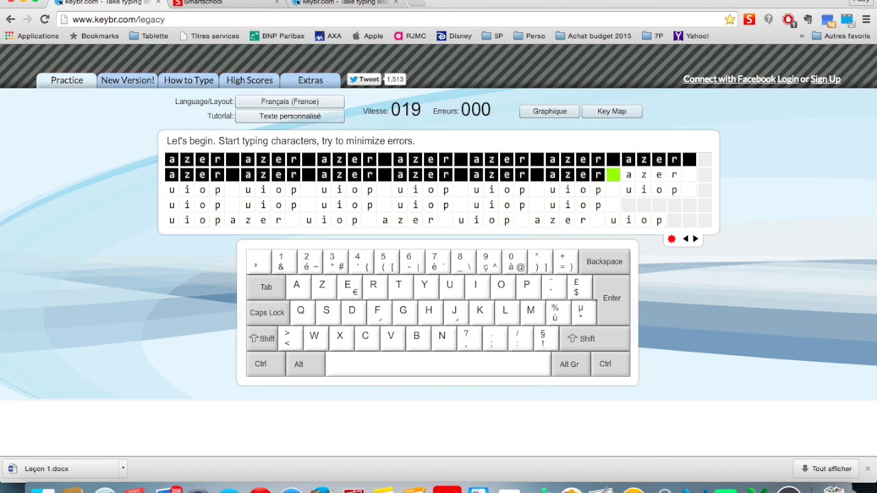
Finish the second line with "azer" and work through the third line by entering "uiop" repeatedly, separated by spaces
text(aze)
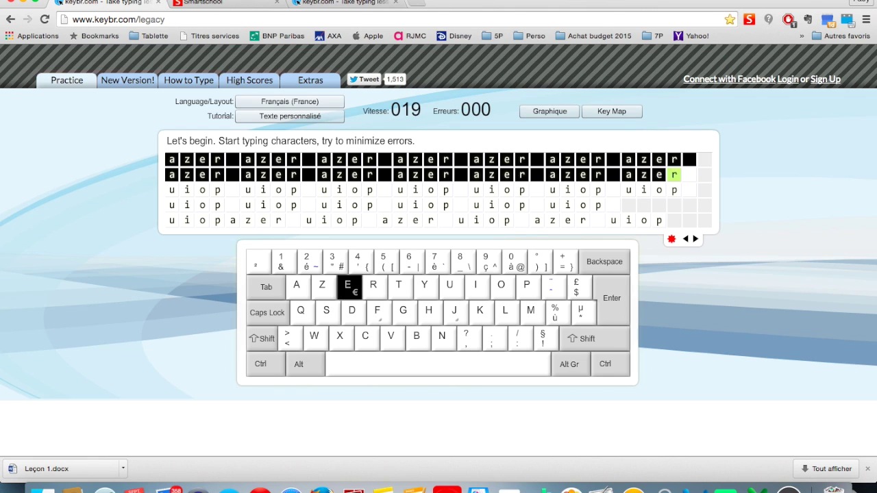
text(r )
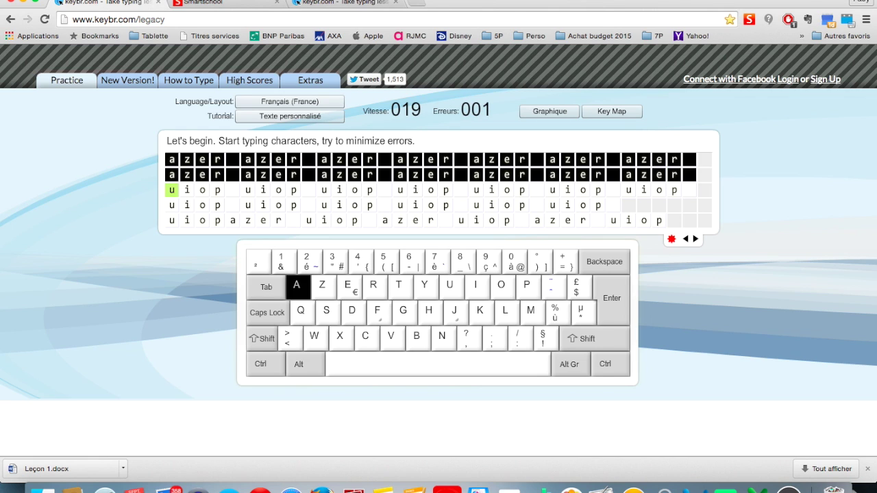
text(uiop)
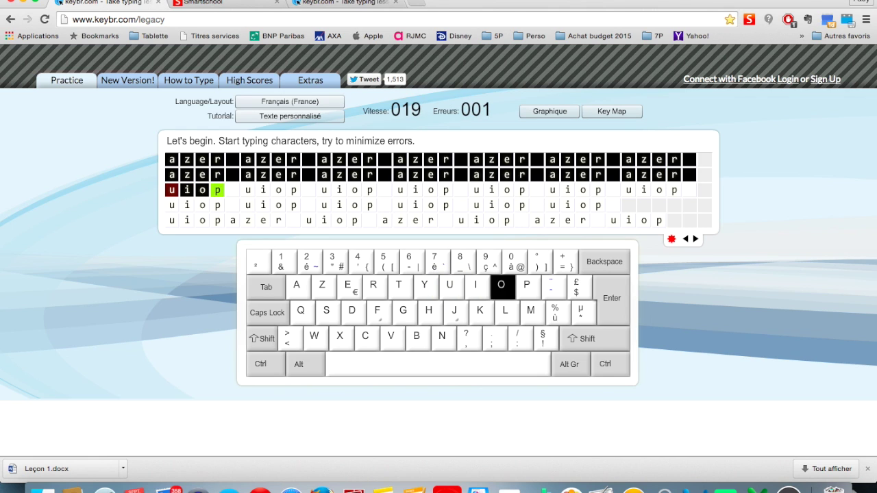
text( ui)
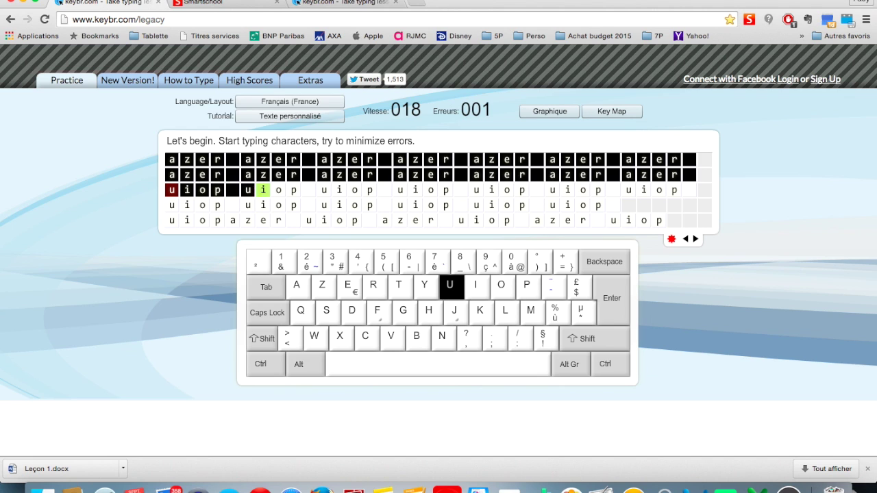
text(op uio)
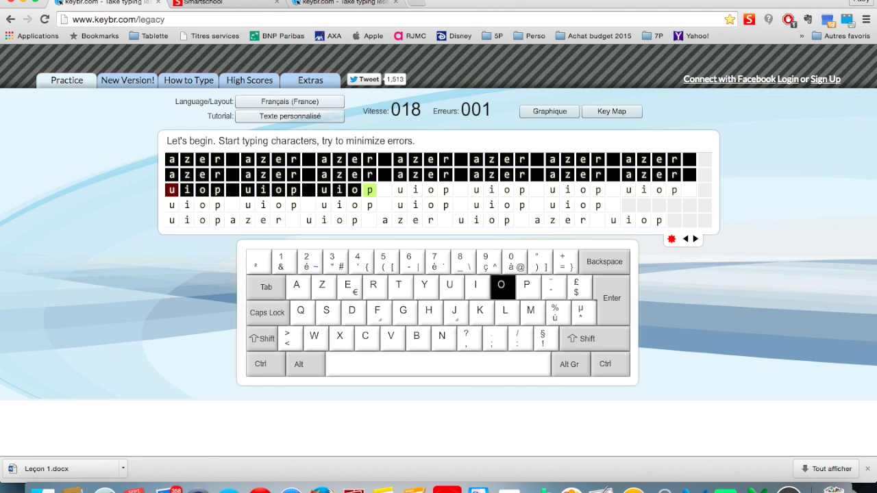
text(p uio)
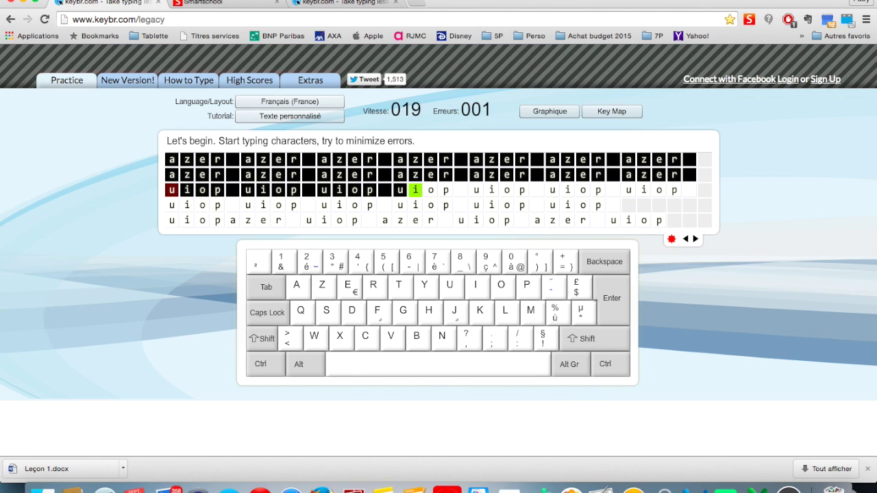
text(p uiop uiop)
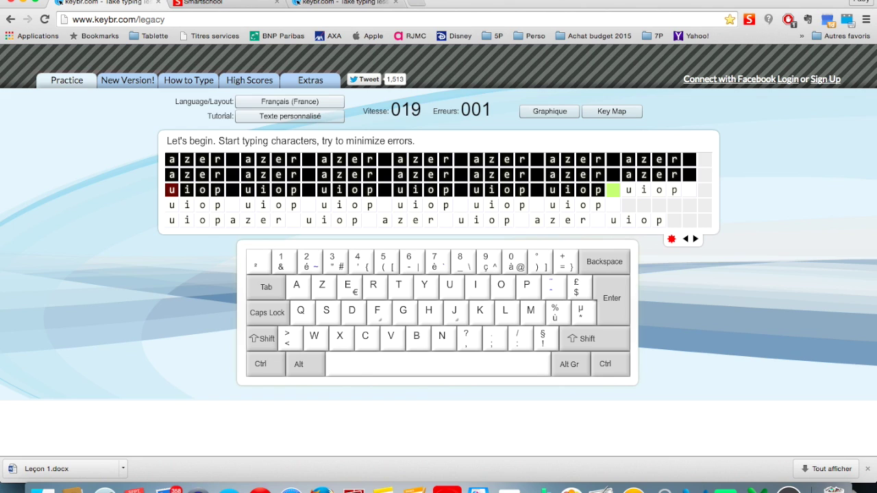
text( uiop)
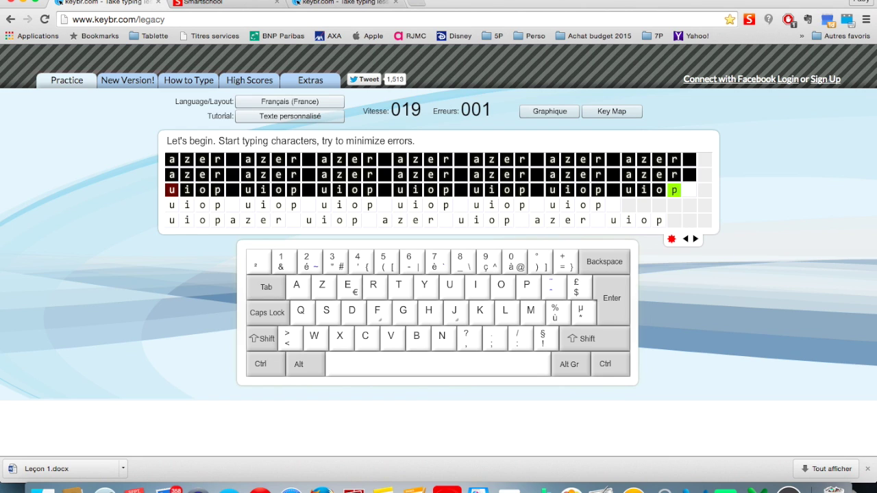
Complete the fourth line of the exercise with six space-separated groups of "uiop"
text( uiop uiop ui)
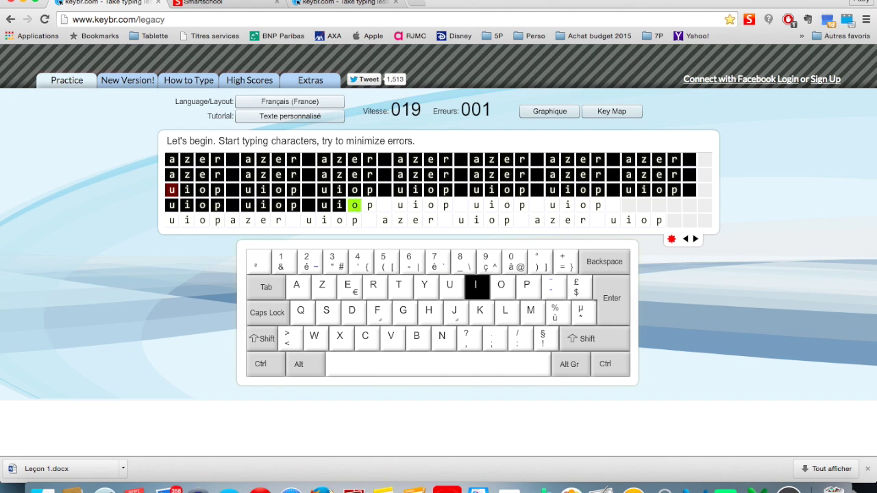
text(op )
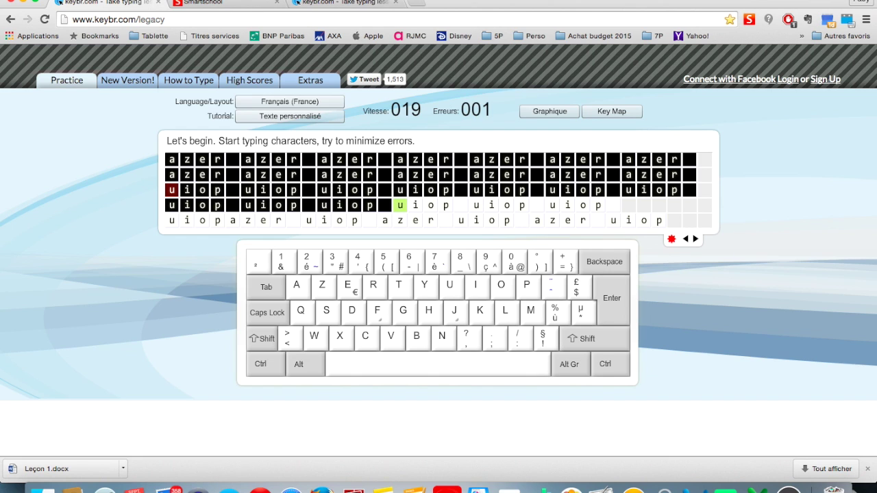
text(uiop)
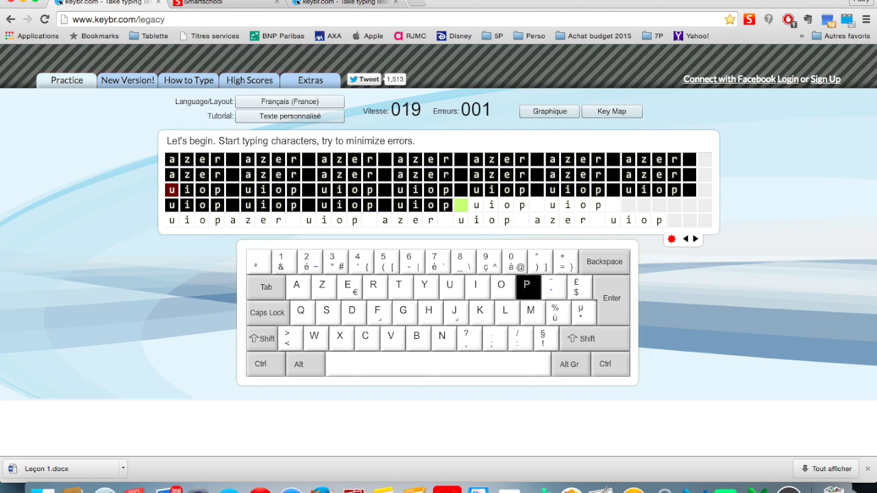
text( uiop )
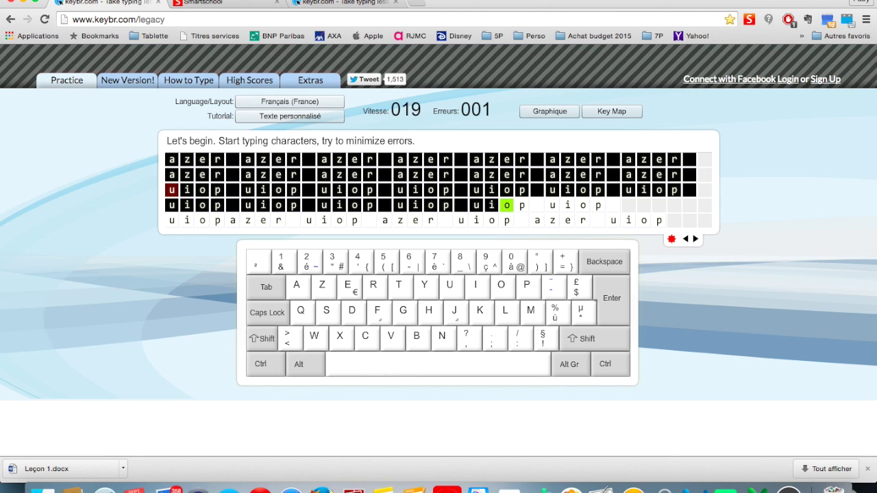
text(u)
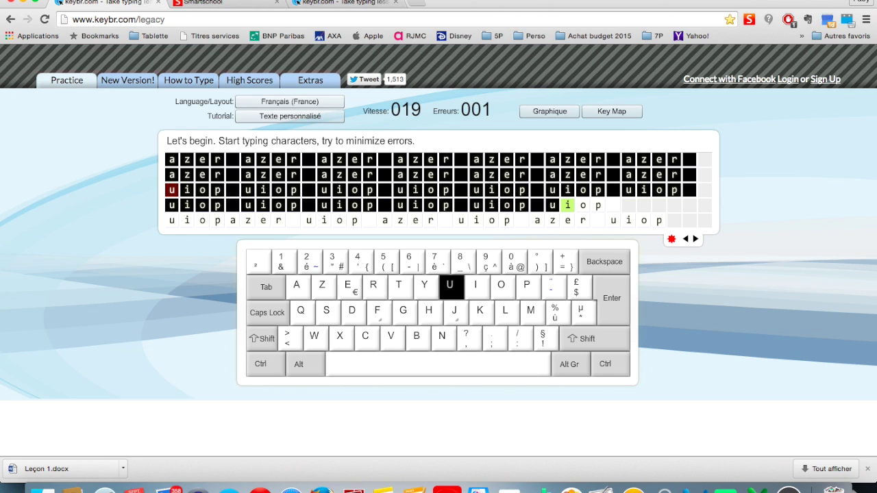
text(iop u)
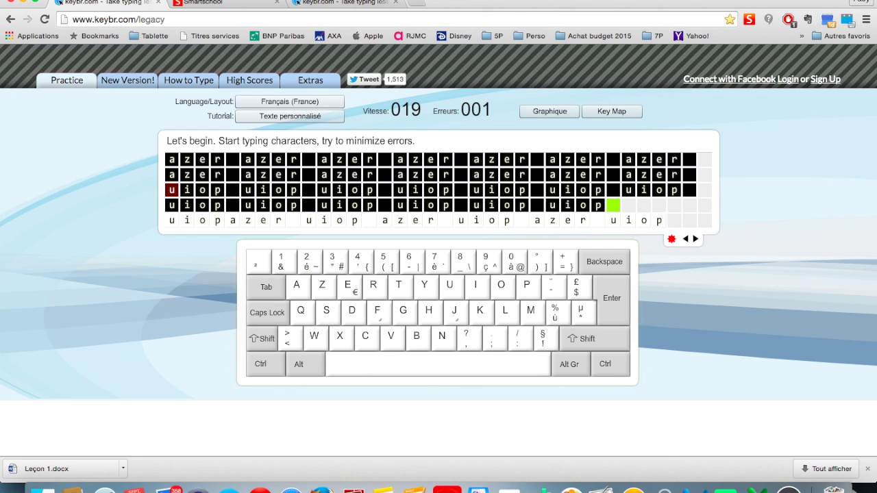
Complete the last line by entering "uiopazer uiop azer uiop azer uiop"
text(iop)
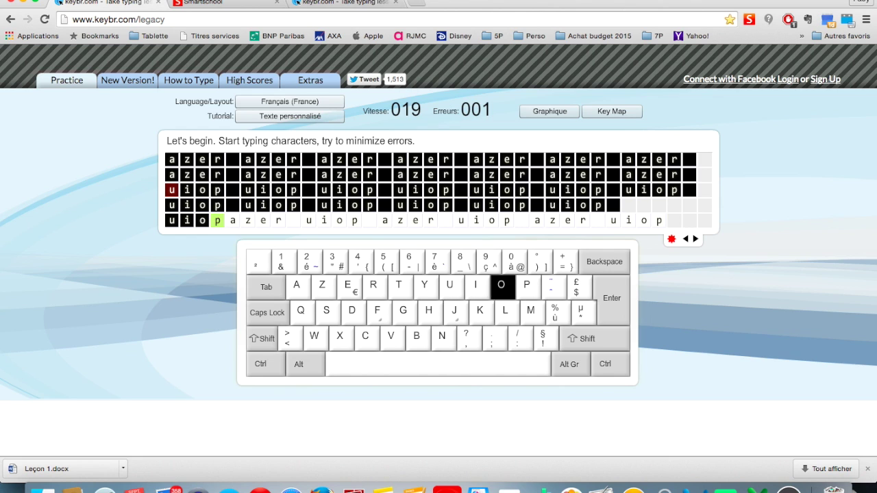
text(zer)
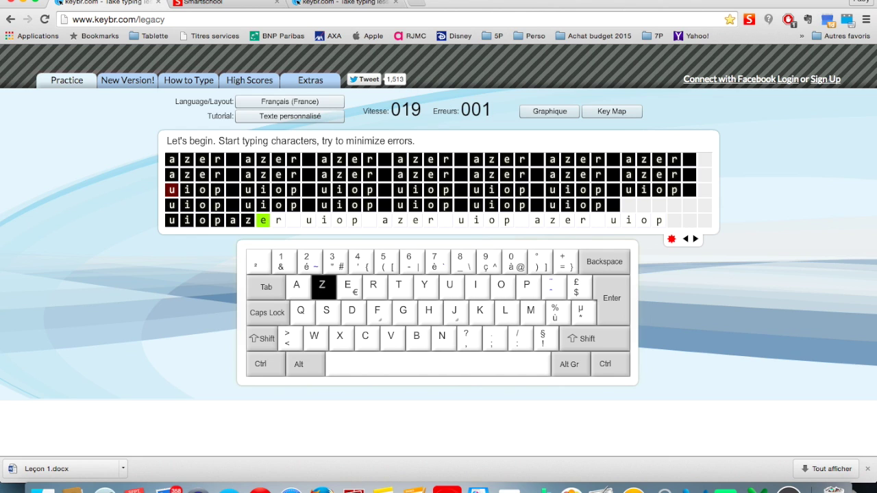
text( uiop)
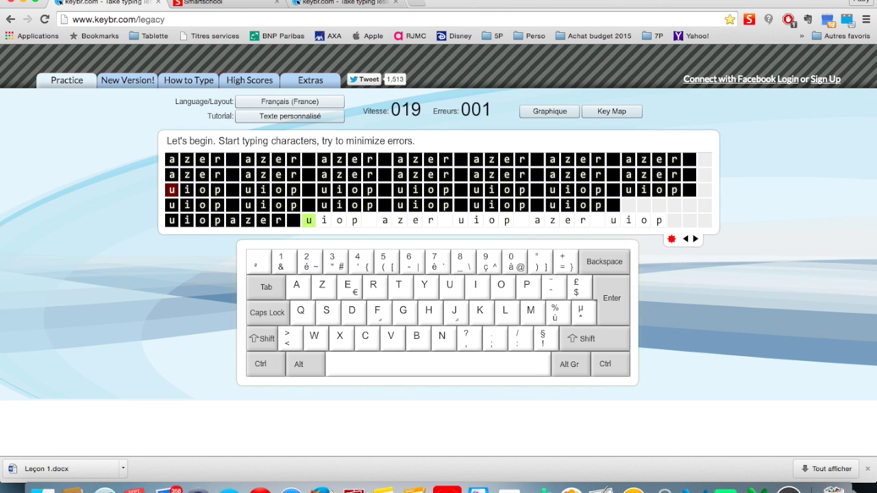
text( az)
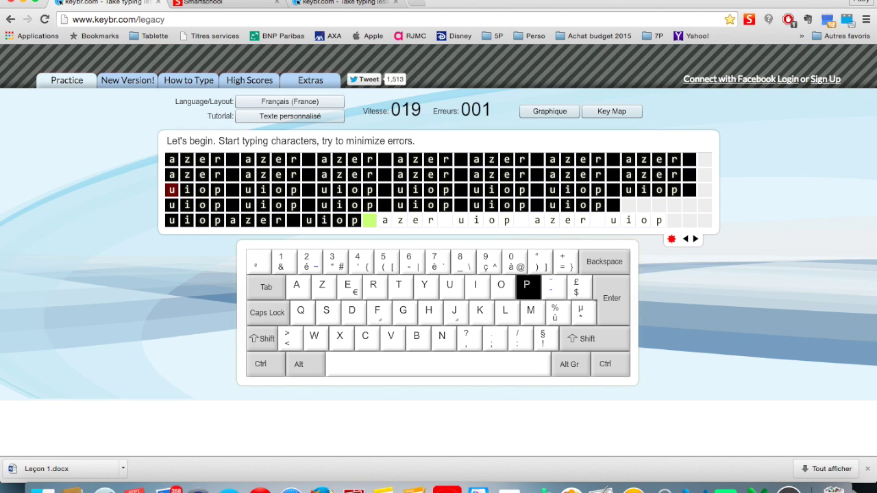
text(er )
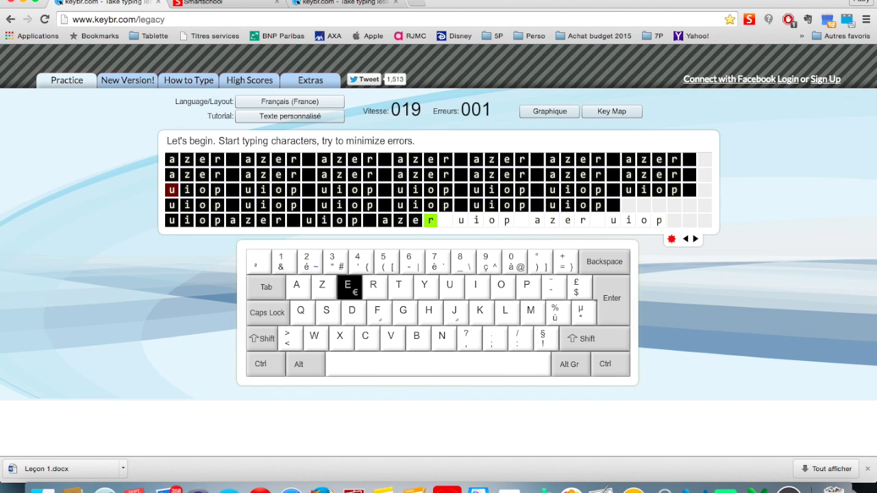
text(uiop)
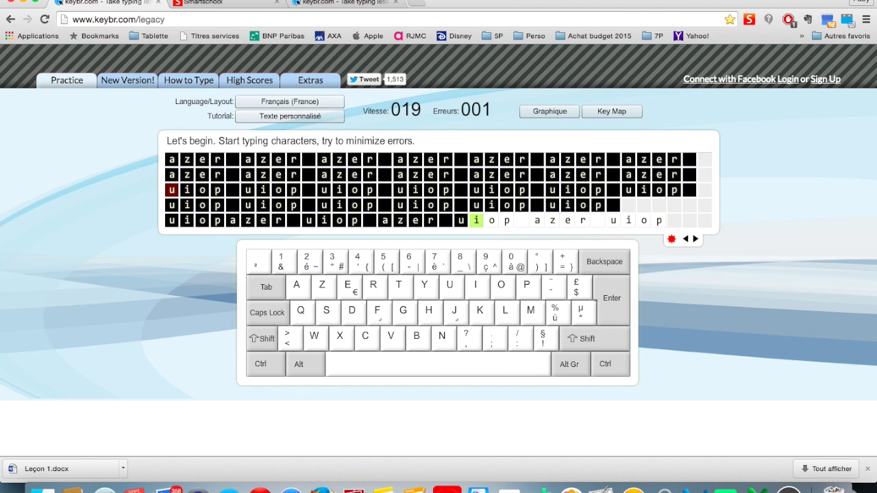
text( azer )
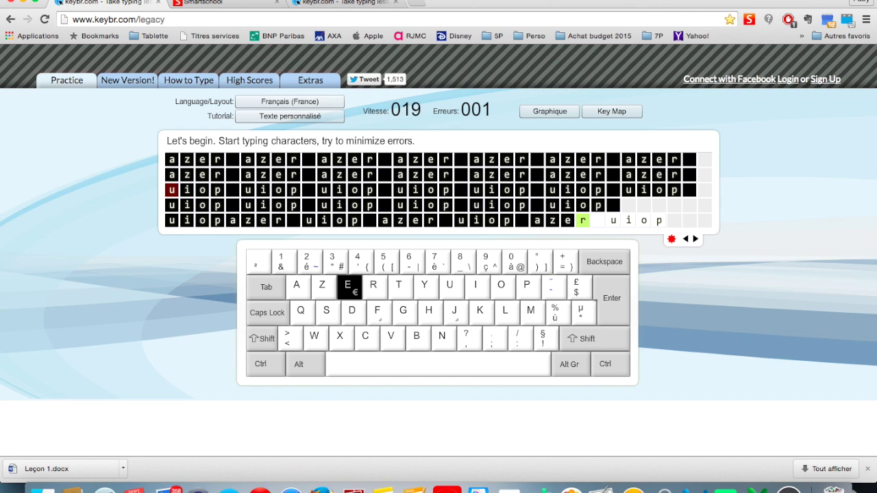
text(uio)
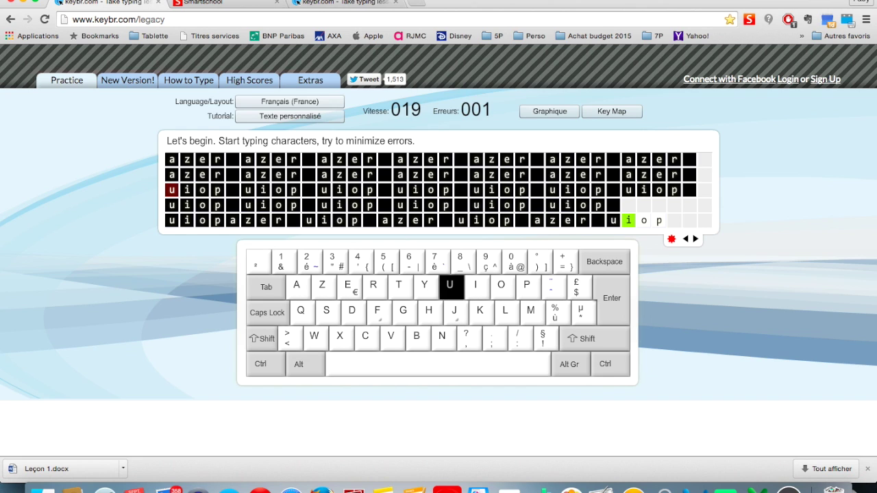
text(p)
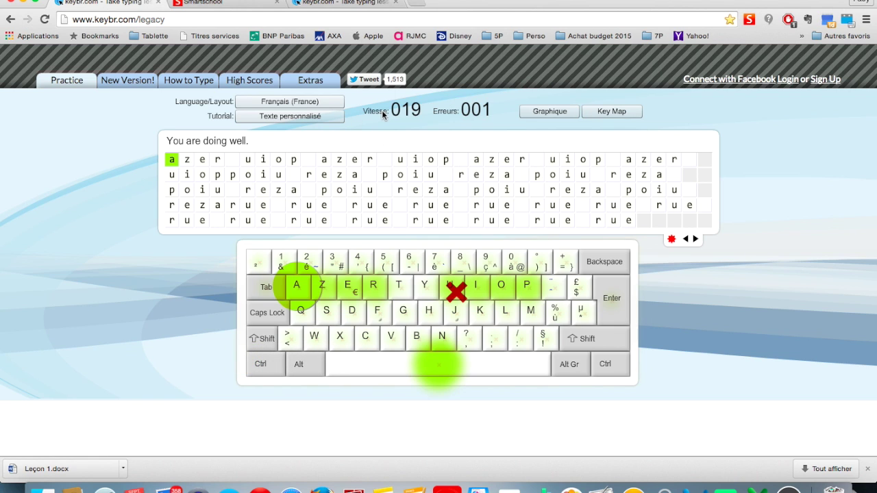
Begin the next exercise page by entering "azer uiop" and resume the lesson from its pause
mouse_move(172, 177)
text(az)
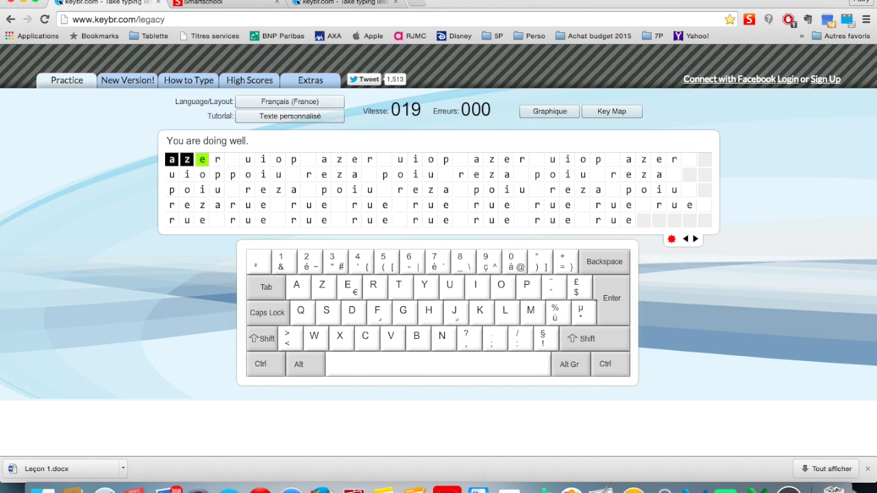
text(er u)
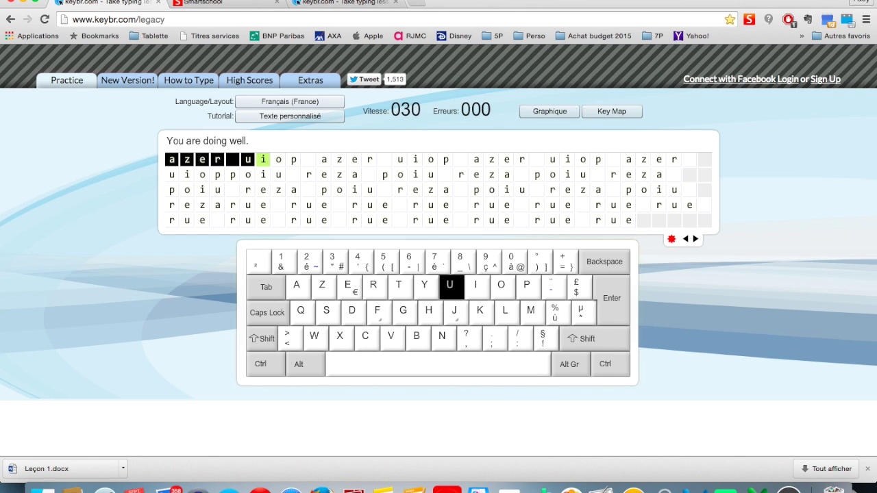
text(iop)
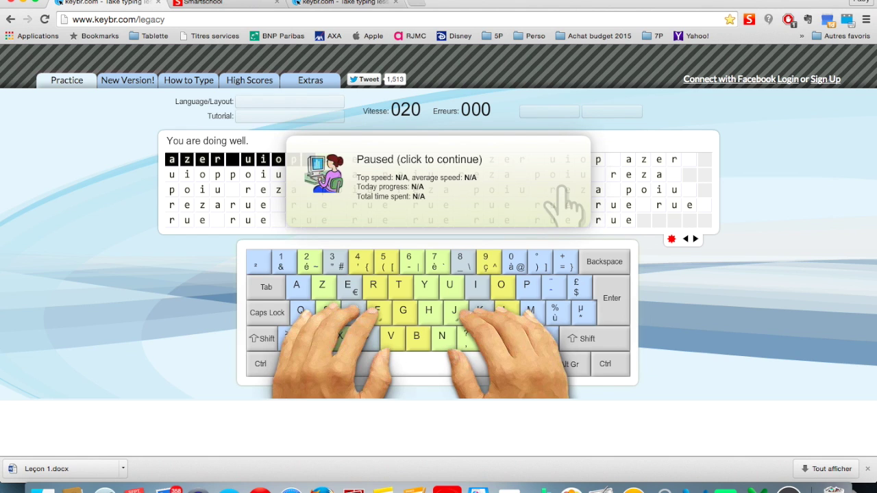
click(152, 115)
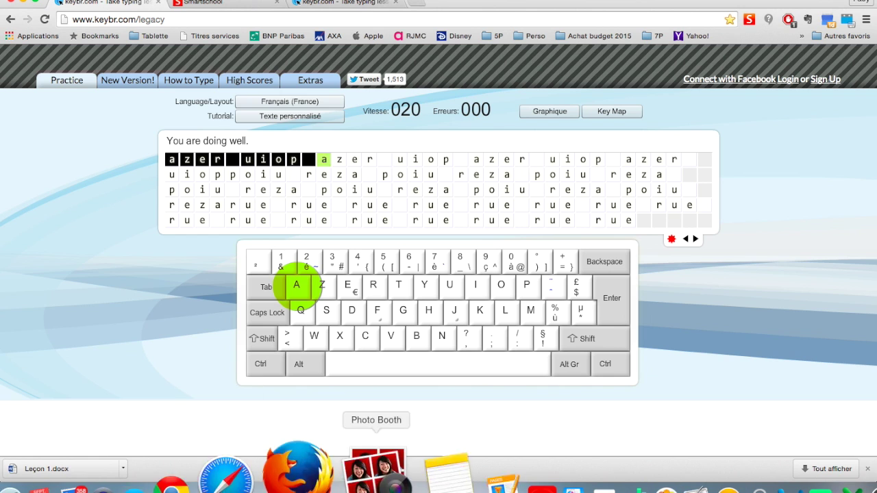
click(204, 477)
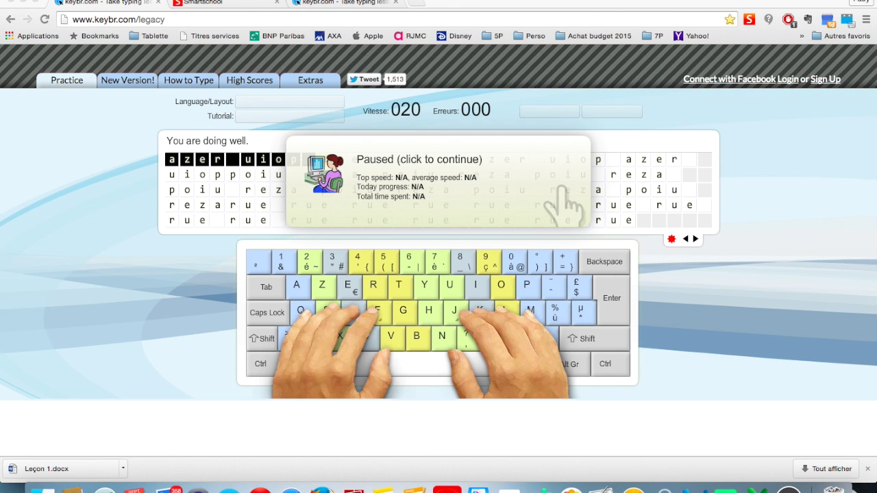
click(270, 0)
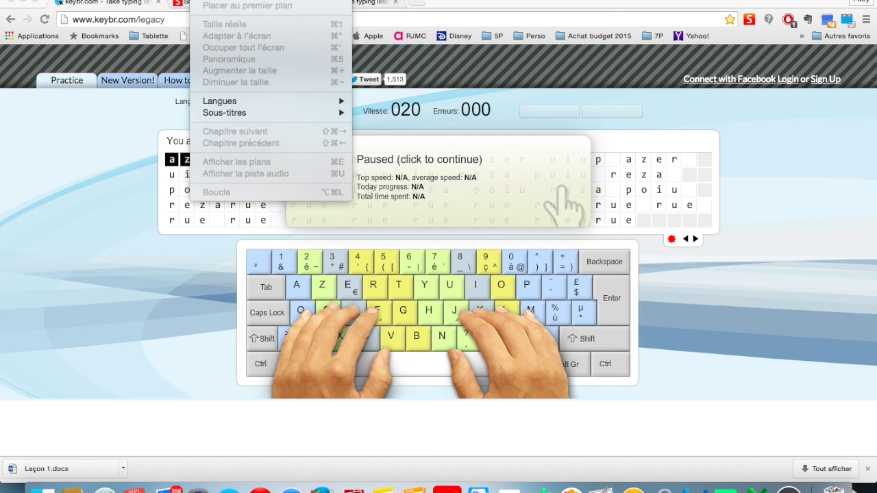
click(290, 21)
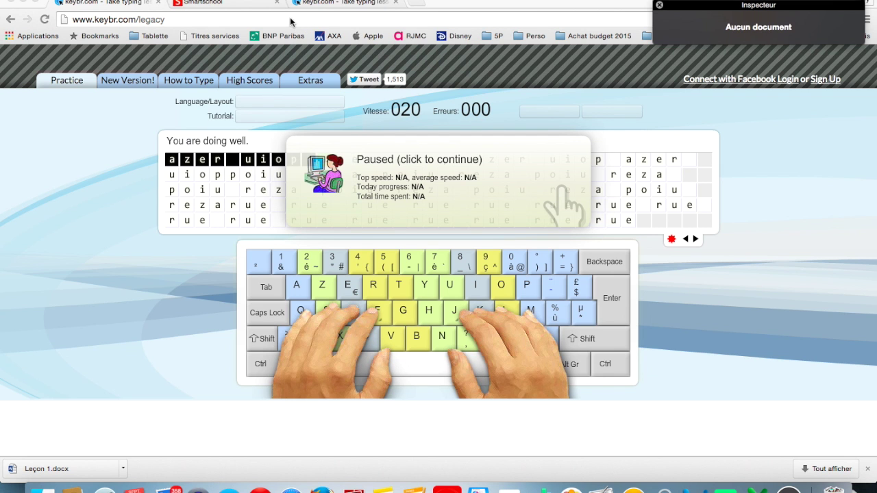